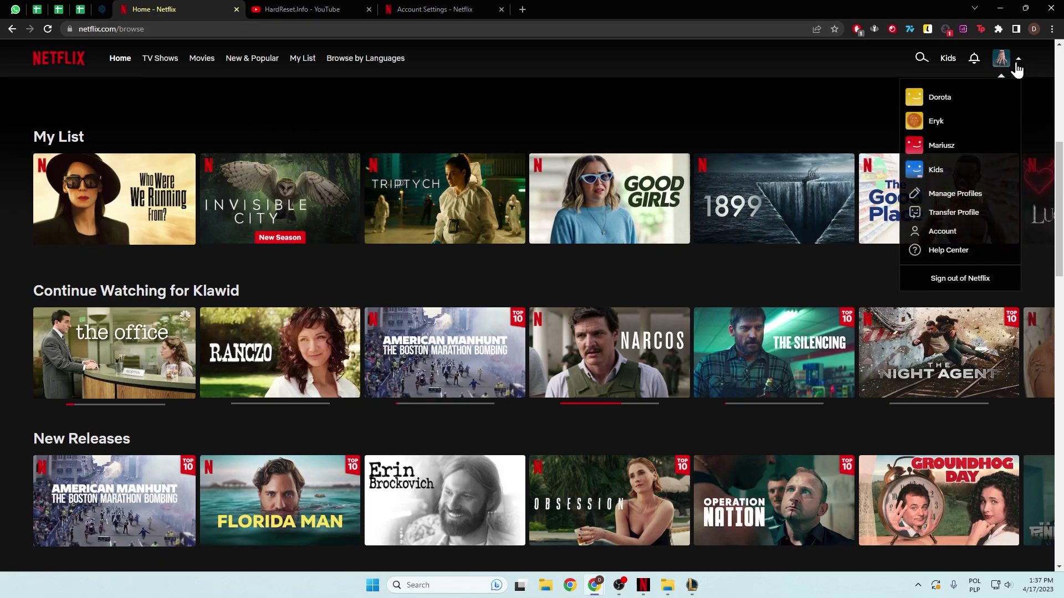
# Step: Open the Account page from the profile dropdown to reach the Security & Privacy options
pyautogui.click(942, 231)
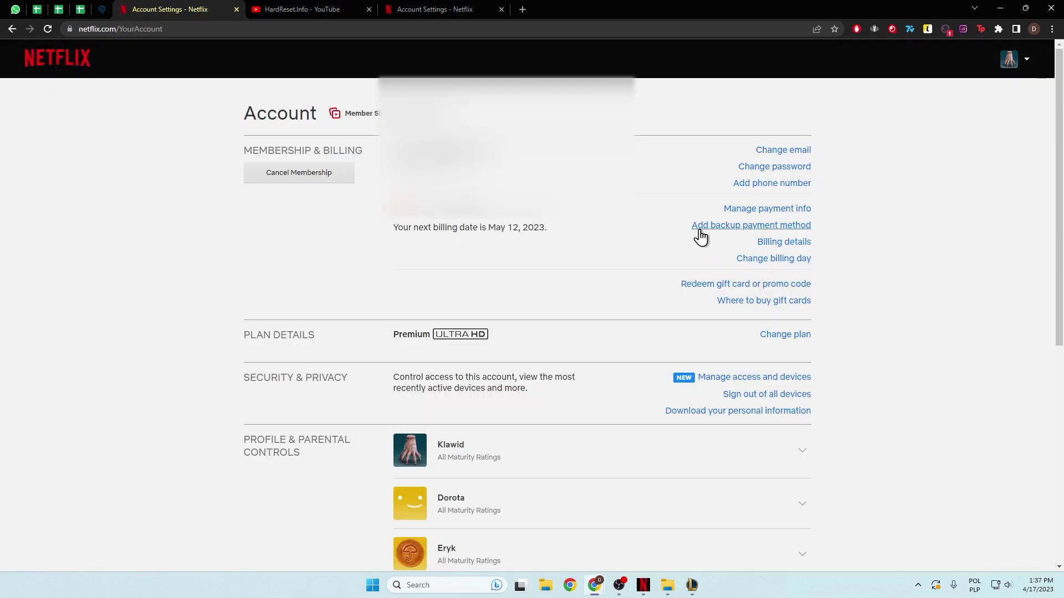
pyautogui.scroll(-2, 687, 230)
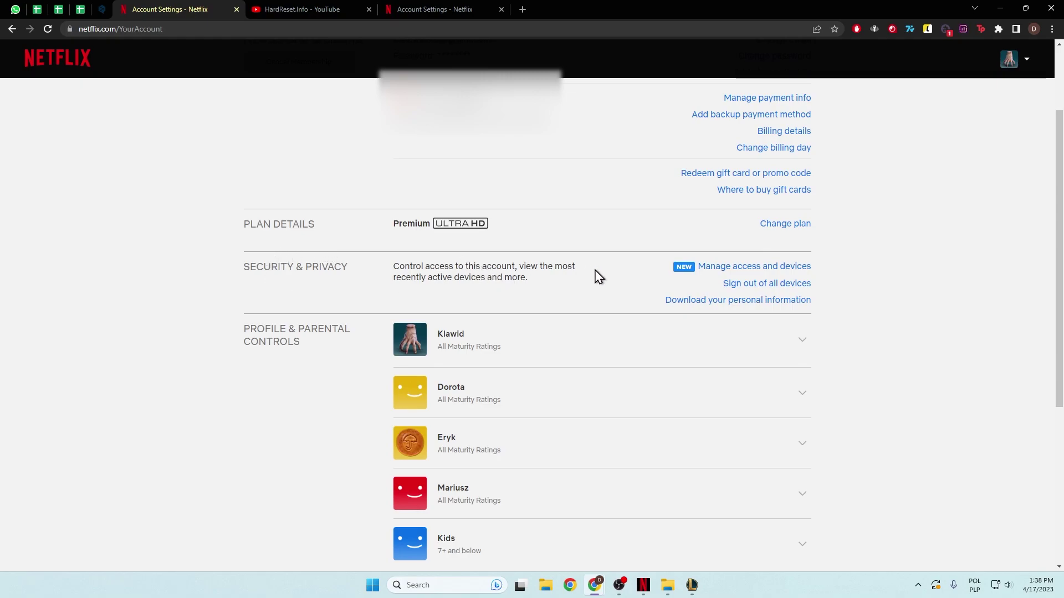
# Step: Open 'Manage access and devices' under Security & Privacy to list the signed-in devices
pyautogui.click(791, 274)
pyautogui.scroll(-1, 831, 270)
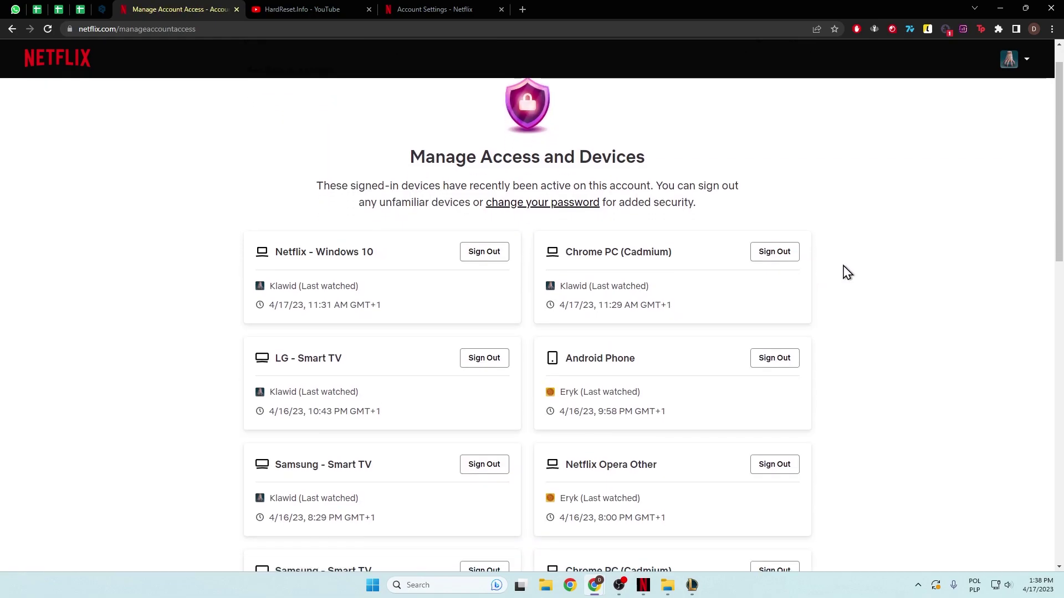
pyautogui.scroll(-1, 856, 274)
pyautogui.scroll(-1, 862, 255)
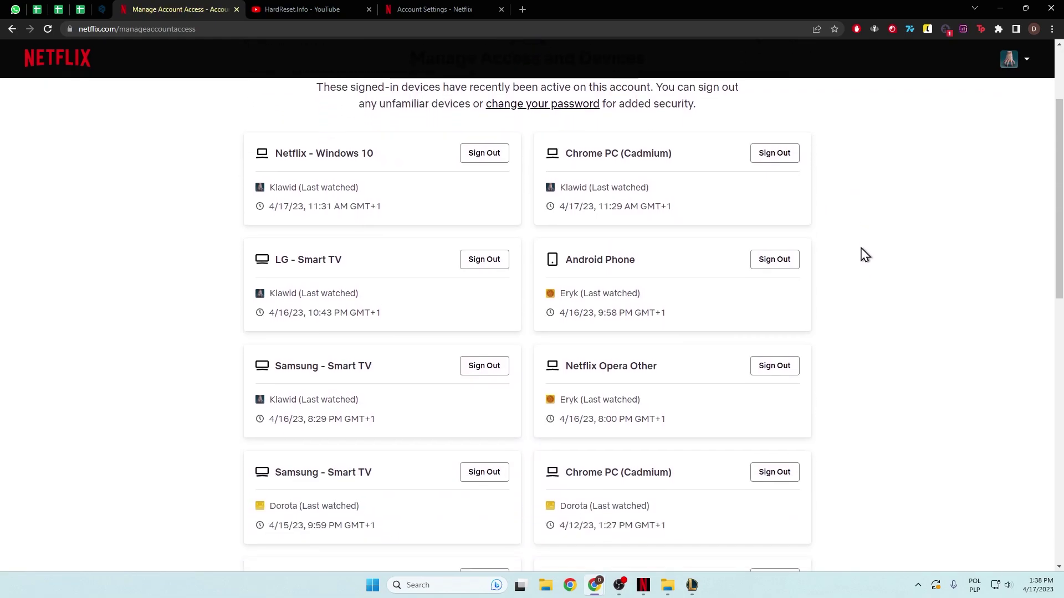
pyautogui.scroll(-1, 862, 254)
pyautogui.scroll(-1, 865, 252)
pyautogui.scroll(-1, 867, 253)
pyautogui.scroll(-1, 867, 253)
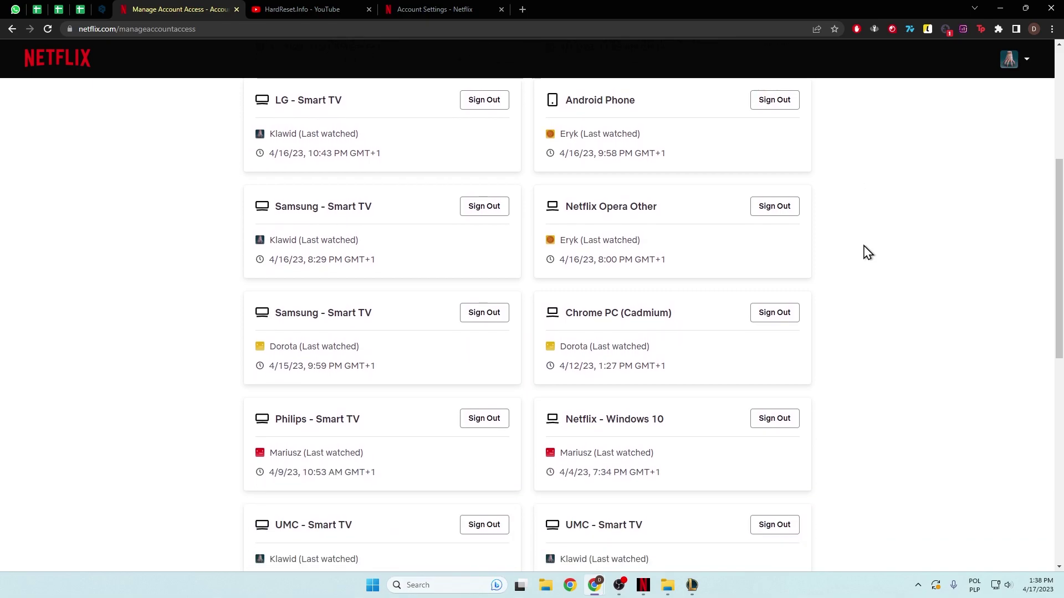
pyautogui.scroll(-1, 867, 253)
pyautogui.scroll(-2, 866, 251)
pyautogui.scroll(-2, 868, 251)
pyautogui.scroll(-2, 867, 252)
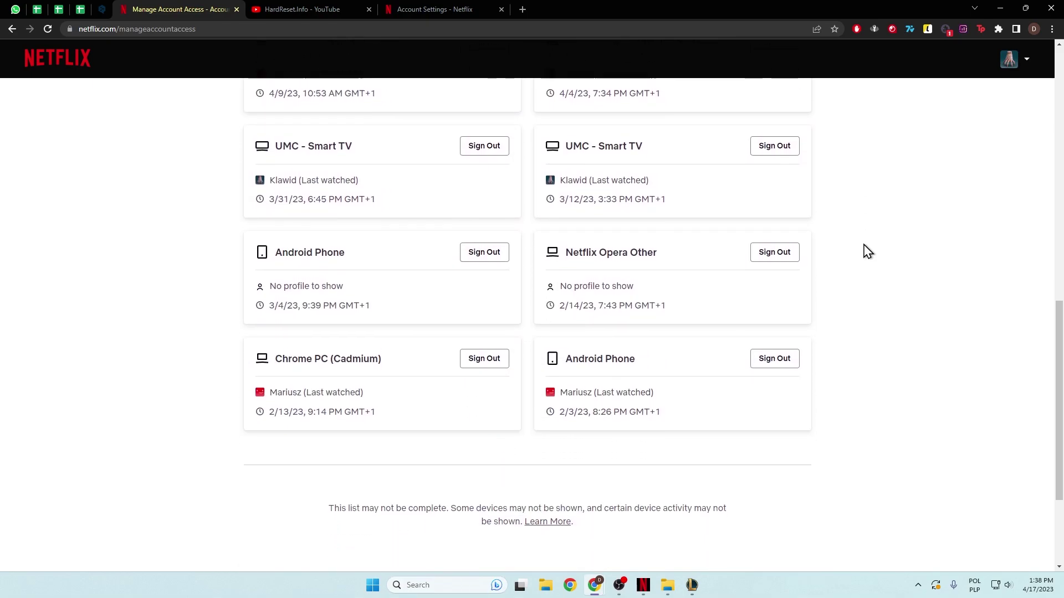
pyautogui.scroll(-1, 862, 249)
pyautogui.scroll(1, 863, 249)
pyautogui.scroll(1, 865, 255)
pyautogui.scroll(1, 865, 254)
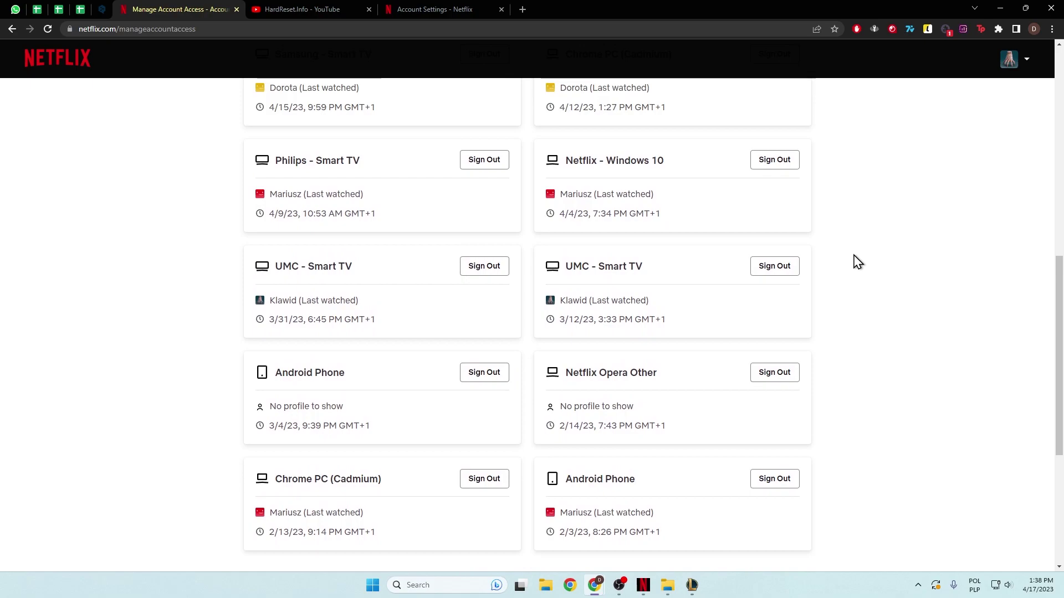
pyautogui.scroll(3, 852, 259)
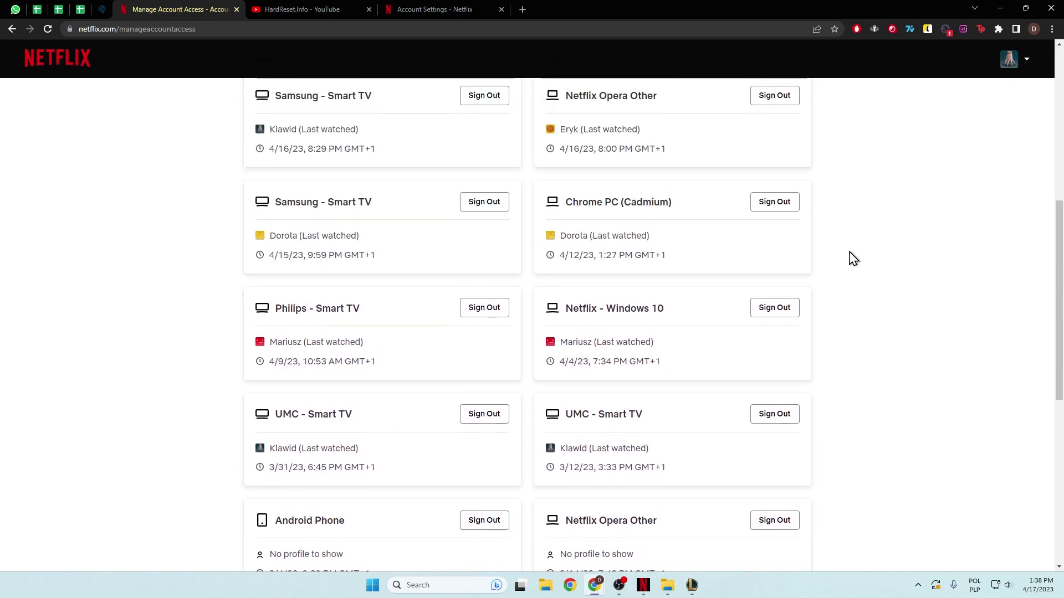
pyautogui.scroll(2, 852, 259)
pyautogui.scroll(1, 851, 258)
pyautogui.scroll(2, 853, 258)
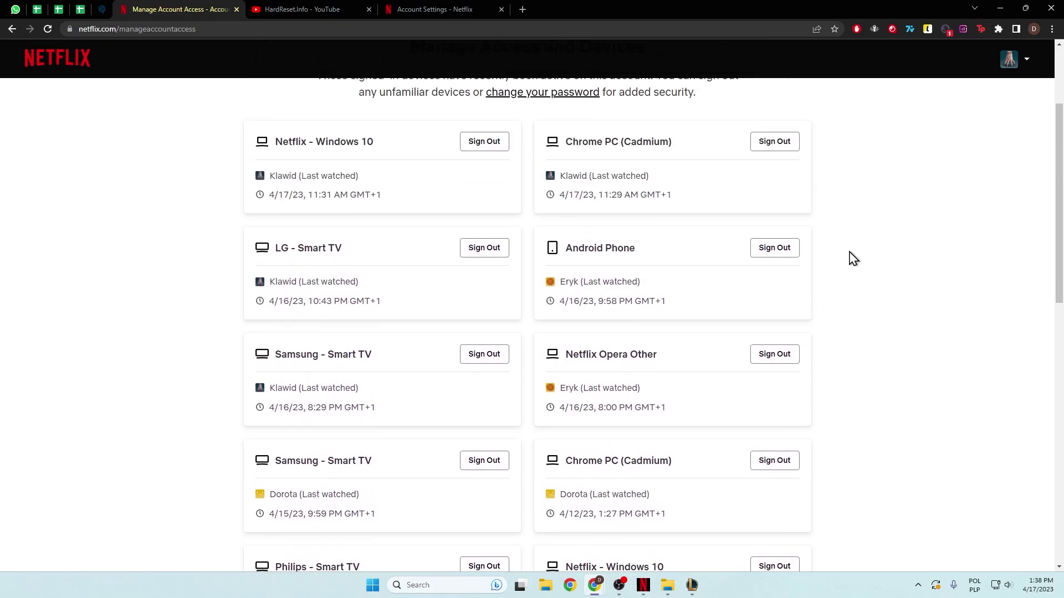
pyautogui.scroll(1, 848, 257)
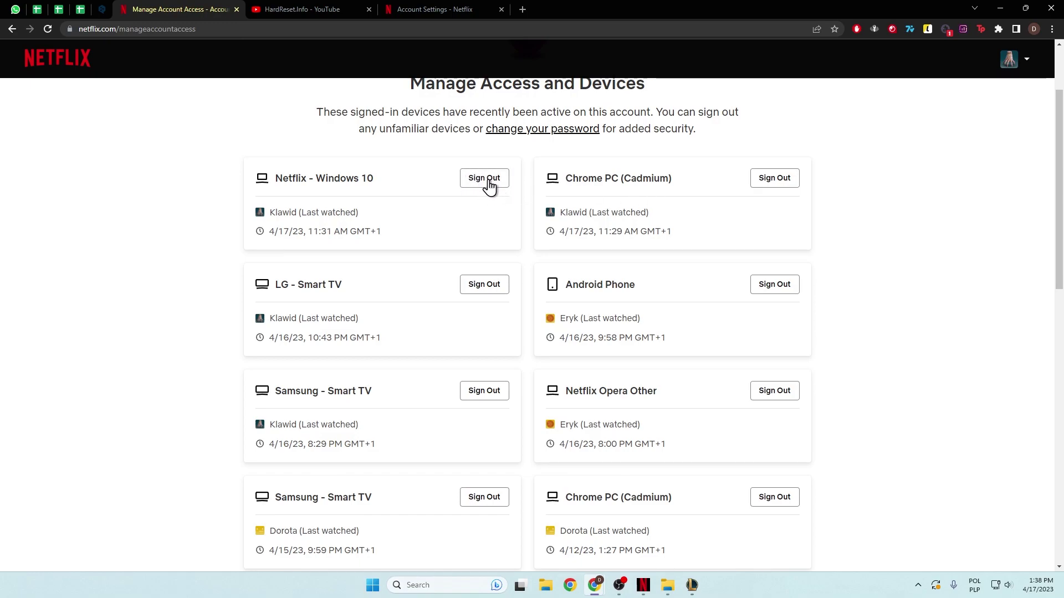
pyautogui.scroll(-1, 475, 166)
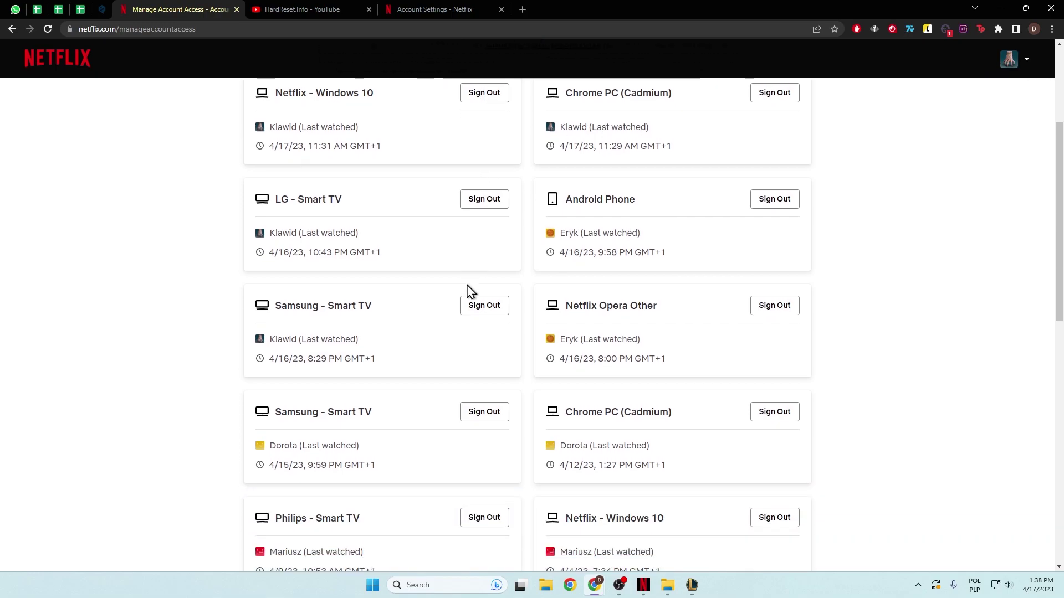
pyautogui.scroll(-2, 468, 292)
pyautogui.scroll(-3, 475, 276)
pyautogui.scroll(1, 773, 435)
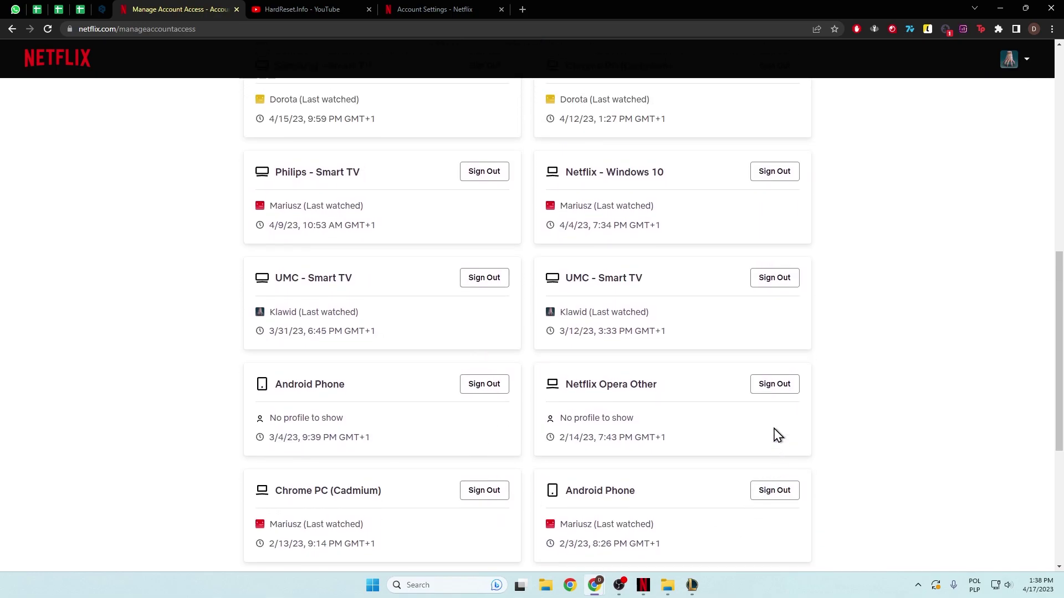
pyautogui.scroll(2, 760, 379)
pyautogui.scroll(1, 755, 369)
pyautogui.scroll(1, 504, 228)
pyautogui.scroll(2, 541, 325)
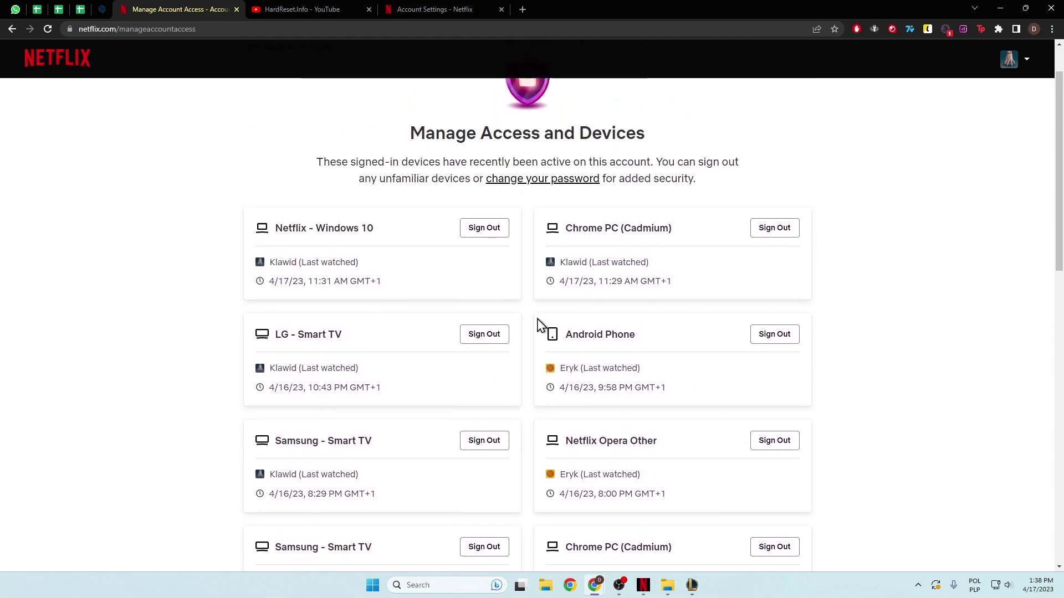
pyautogui.scroll(1, 522, 335)
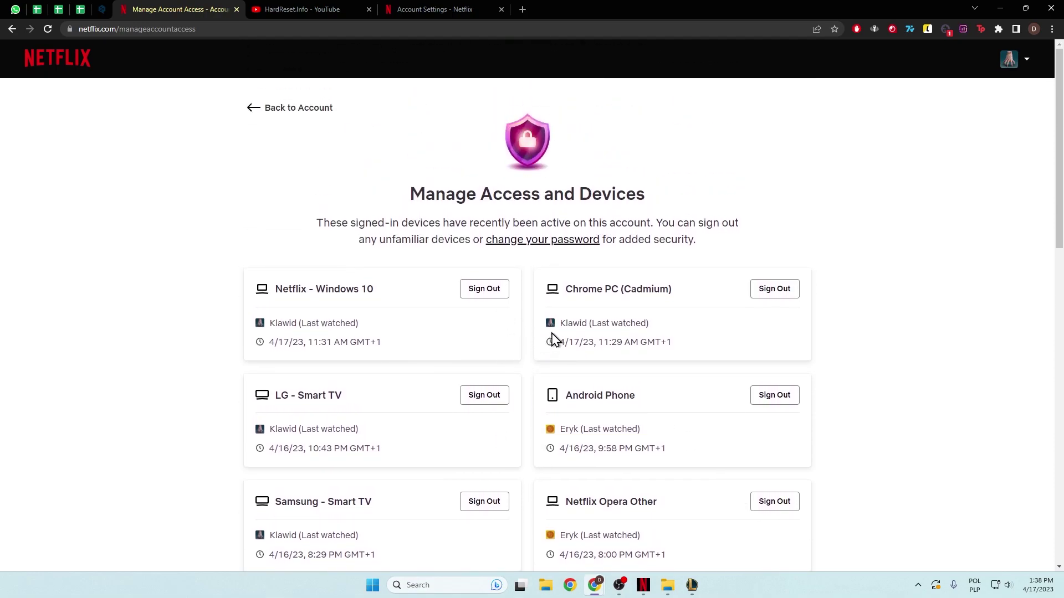